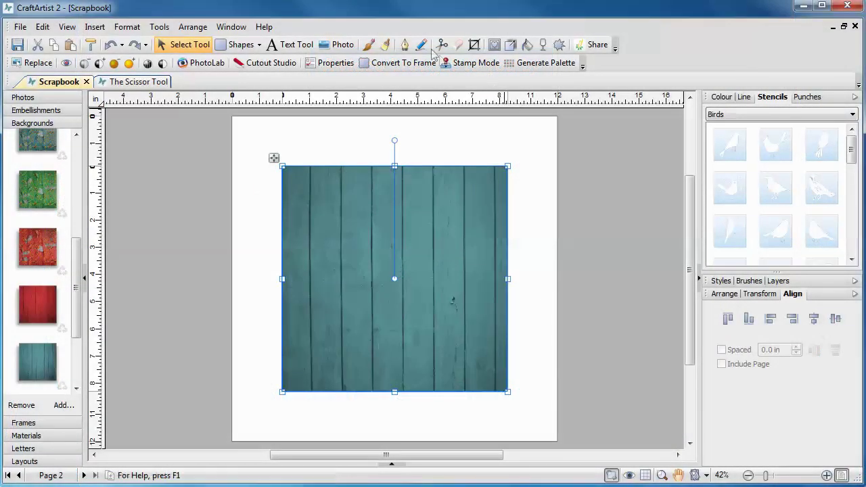
- Trim a narrow strip off the teal background's right edge with a Bump-type scissor cut
left_click(441, 46)
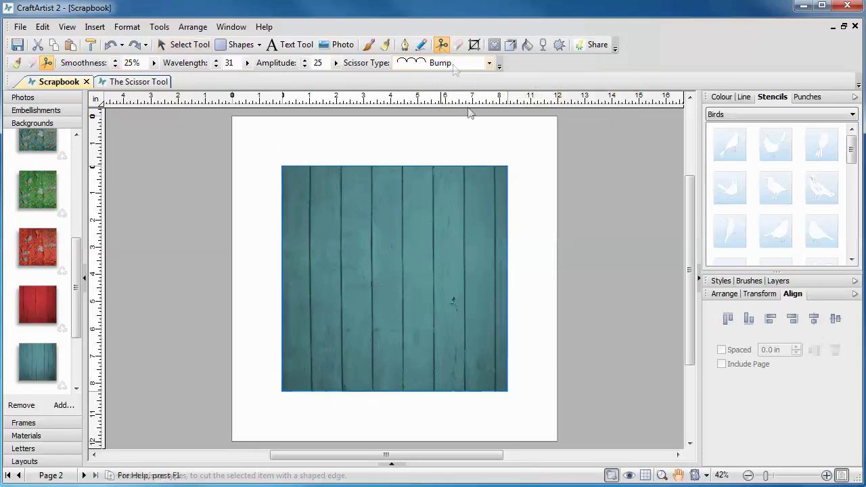
left_click_drag(480, 154, 481, 437)
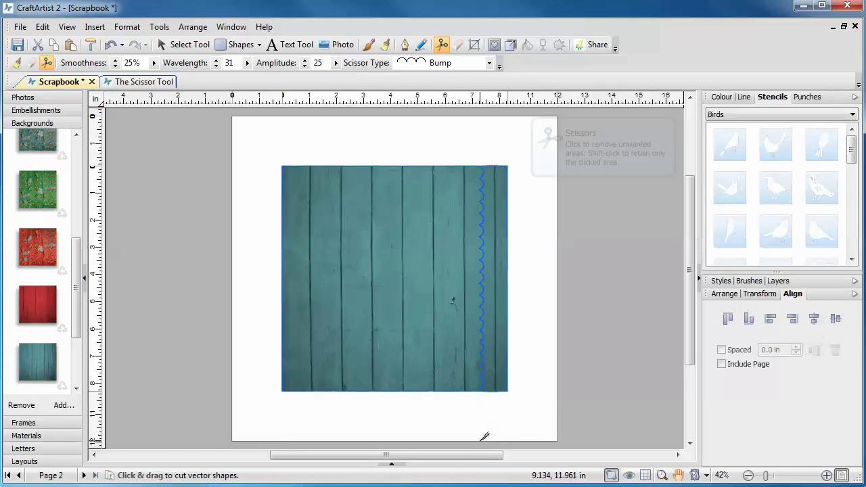
left_click(510, 380)
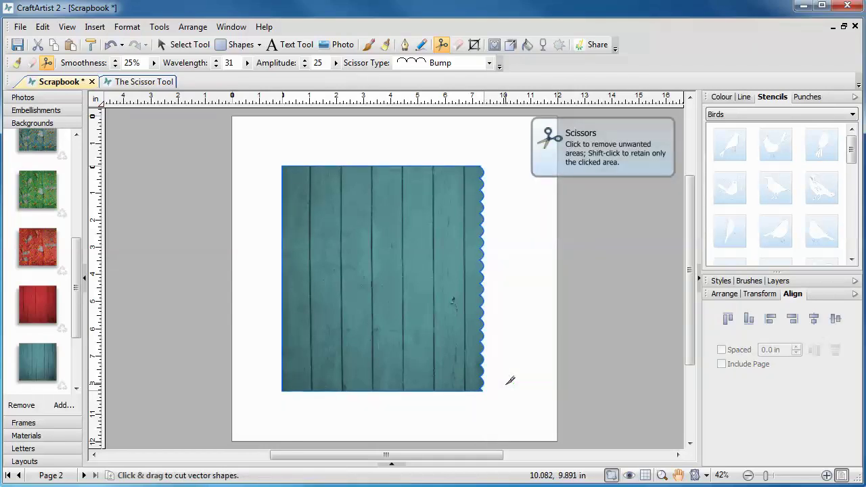
left_click(177, 44)
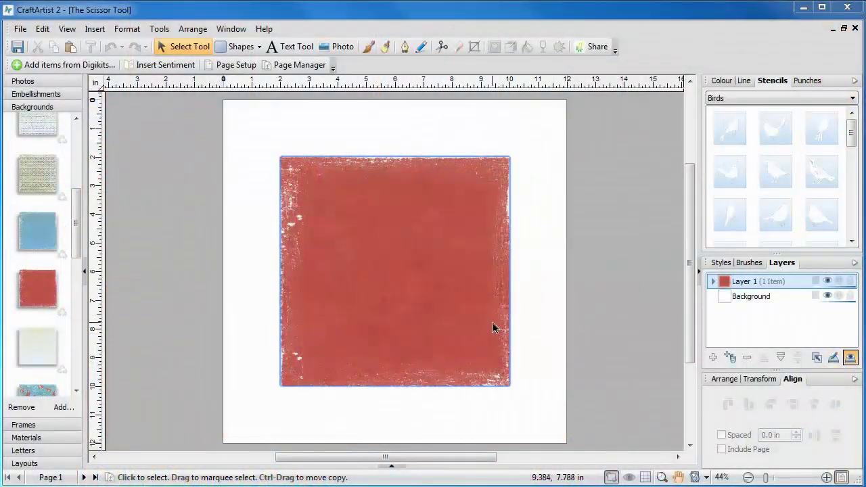
- Select the red square and ready the Scissor Tool with the Wavy edge type
left_click(491, 323)
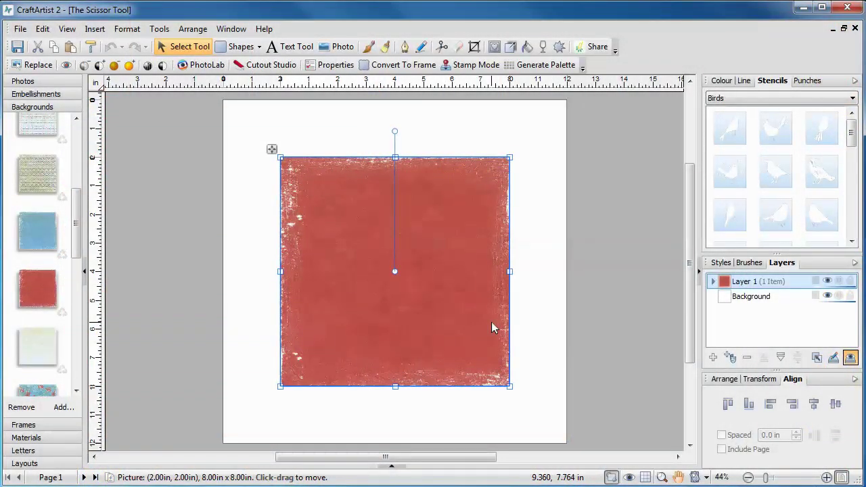
left_click(443, 47)
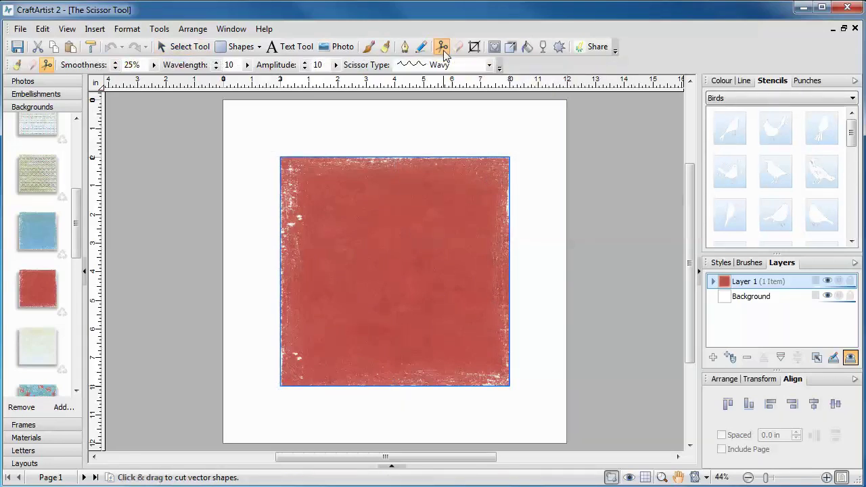
left_click(452, 64)
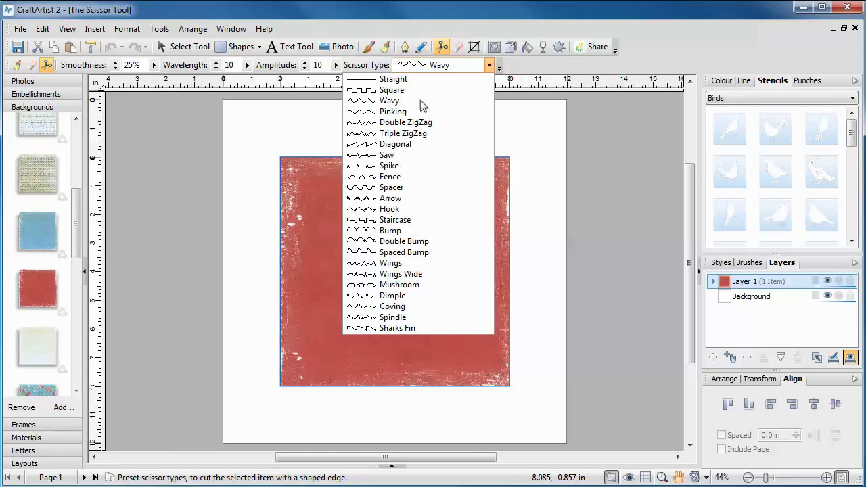
left_click(397, 100)
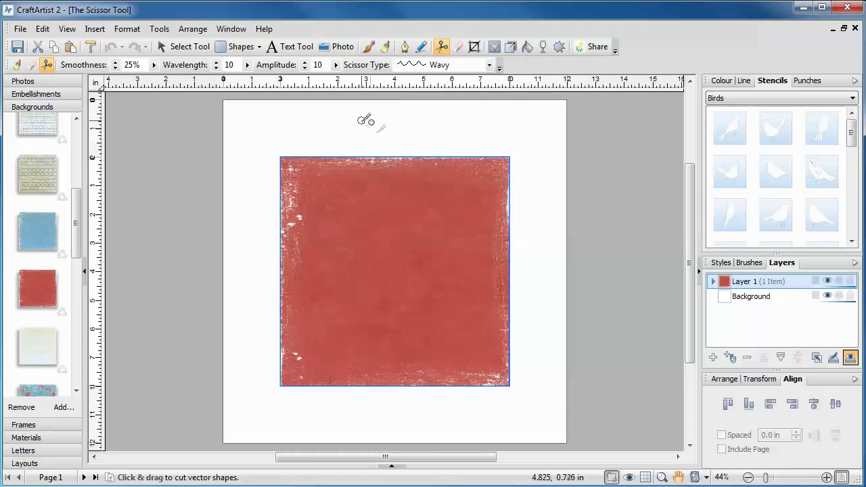
- Cut away the red square's upper-right corner along a wave, then add a diagonal wavy cut
mouse_move(362, 122)
left_mouse_down()
mouse_move(473, 232)
mouse_move(595, 251)
left_mouse_up()
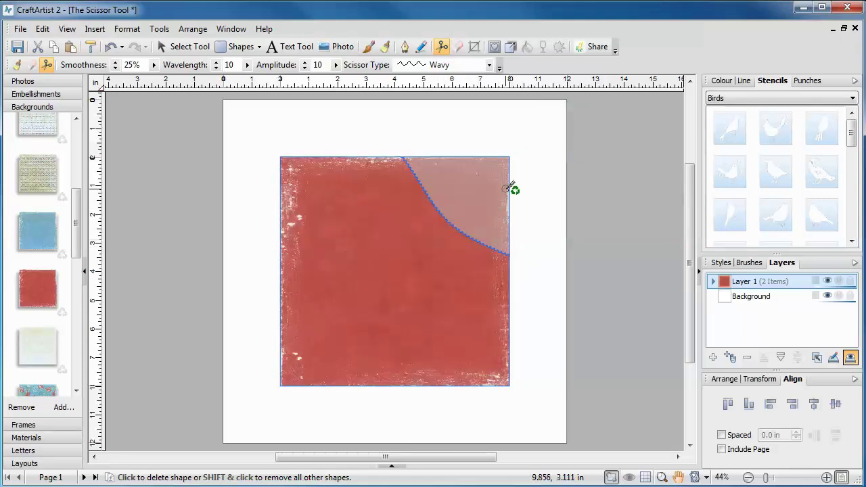
left_click(510, 188)
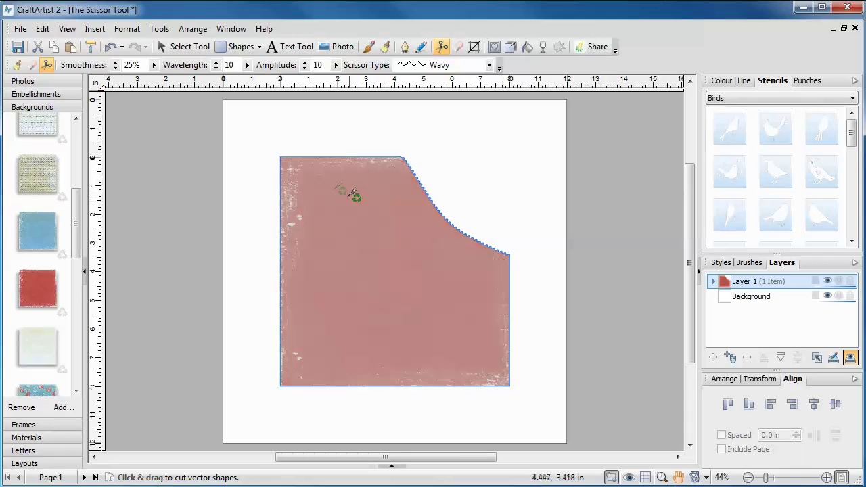
mouse_move(255, 158)
left_mouse_down()
mouse_move(424, 265)
mouse_move(586, 323)
left_mouse_up()
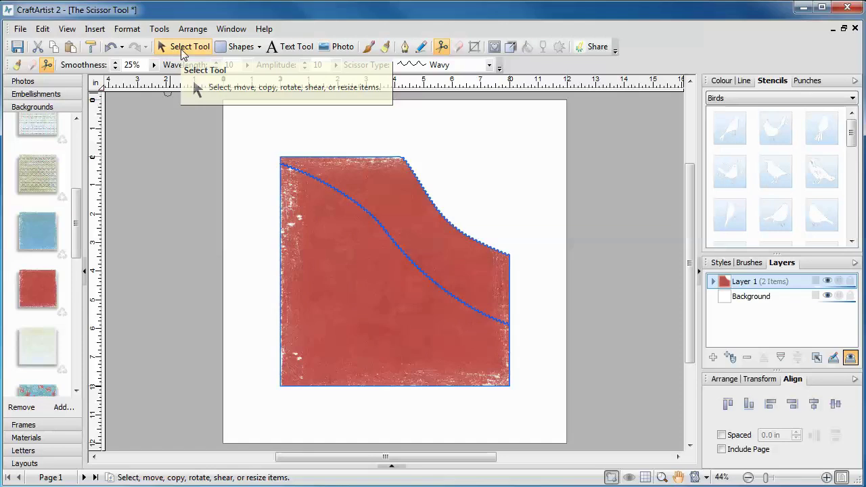
- Move the lower red piece down-left to open a white gap along the wavy cut
left_click(181, 50)
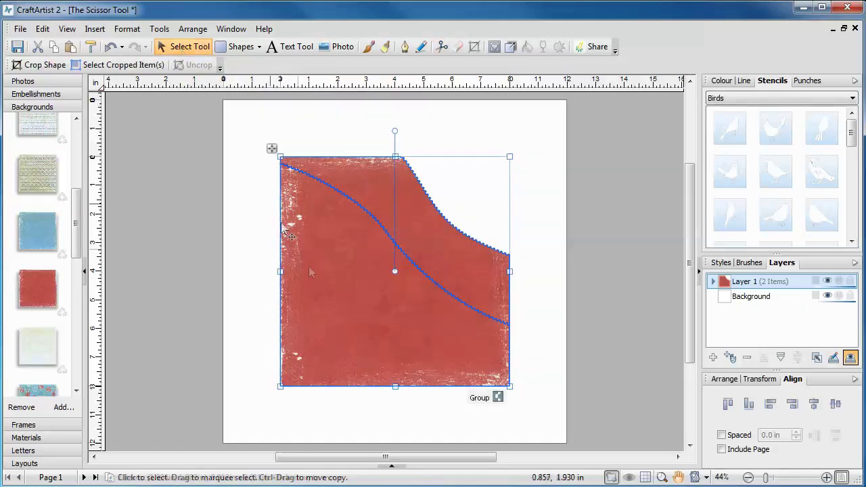
left_click(345, 334)
left_click_drag(345, 330, 335, 352)
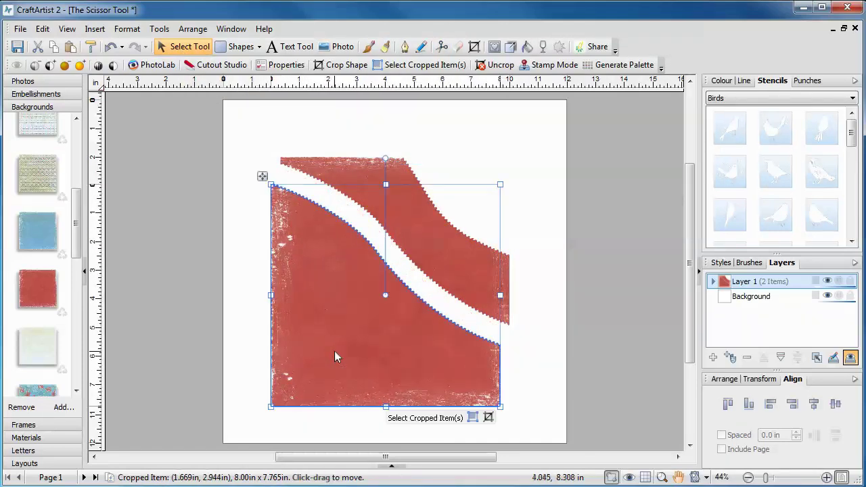
left_click(595, 419)
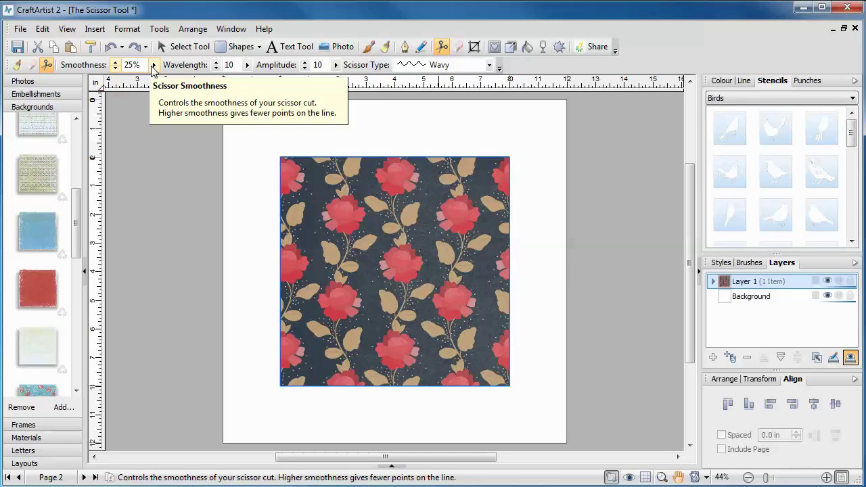
- Raise the smoothness, cut the floral paper's top-right, and lift that piece to open a gap
left_click(154, 65)
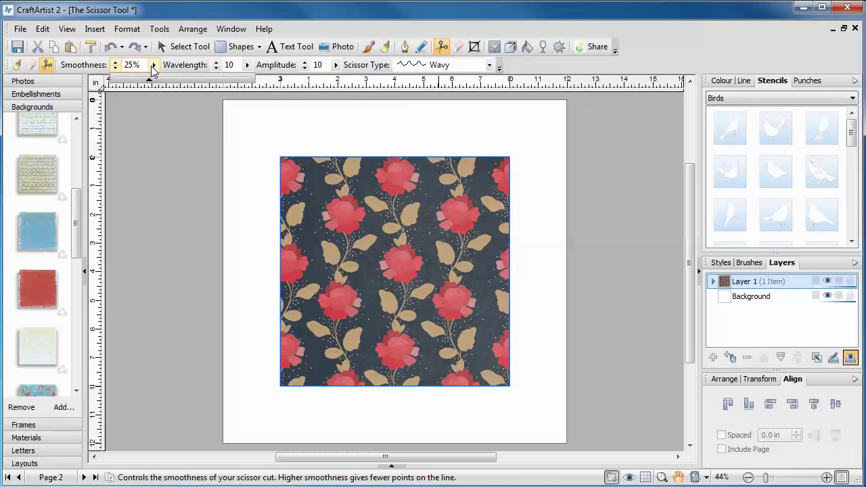
left_click_drag(149, 80, 155, 85)
mouse_move(301, 128)
left_mouse_down()
mouse_move(348, 139)
mouse_move(560, 247)
mouse_move(637, 248)
mouse_move(630, 251)
left_mouse_up()
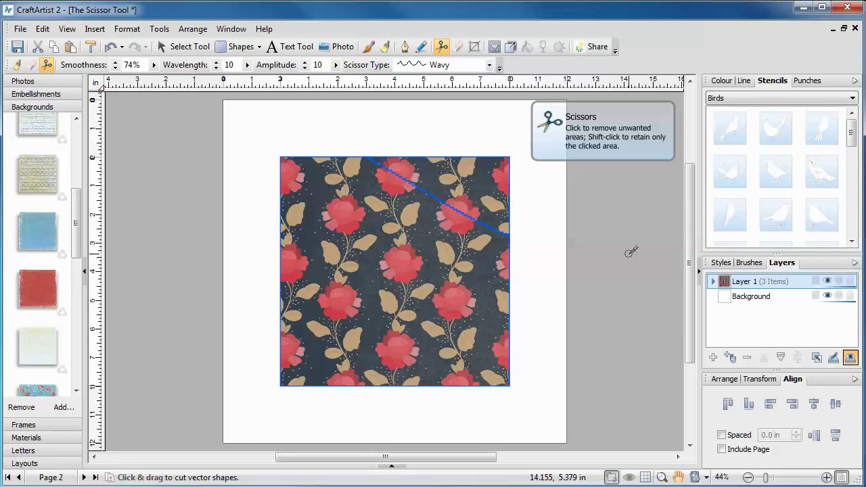
left_click(179, 46)
left_click(493, 196)
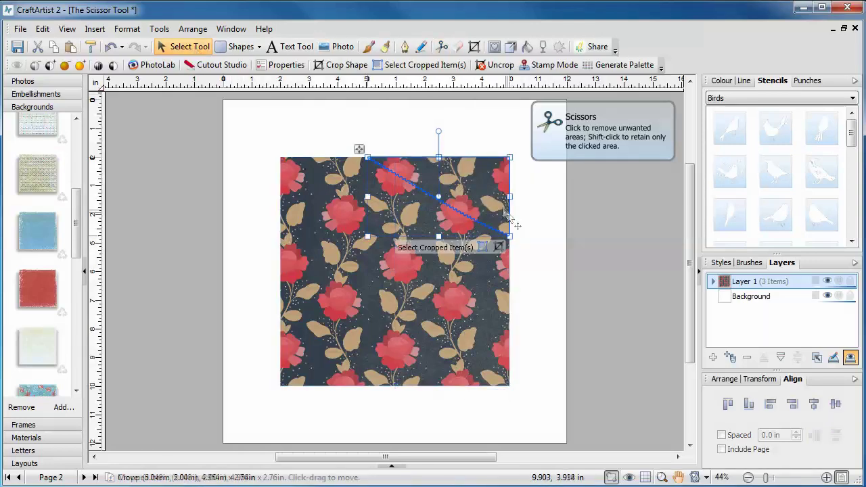
left_click_drag(504, 212, 509, 202)
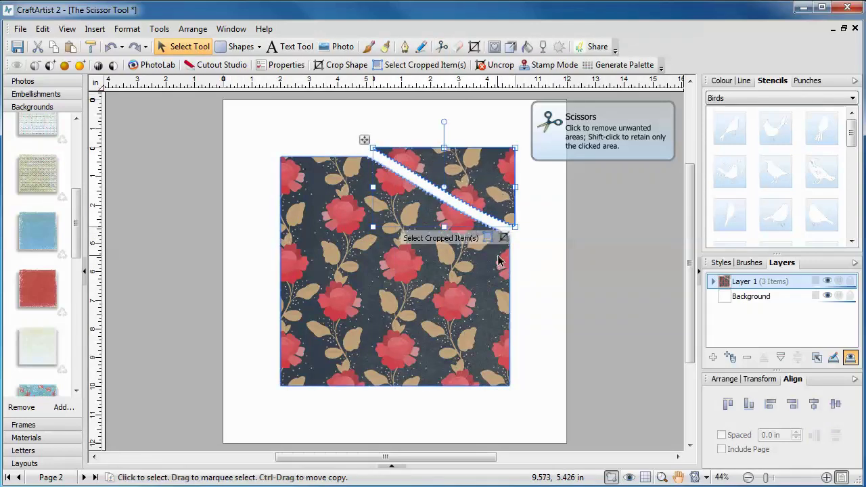
- Lower the smoothness, cut the lower floral piece diagonally, and shift the lower-left piece down-left
left_click(374, 209)
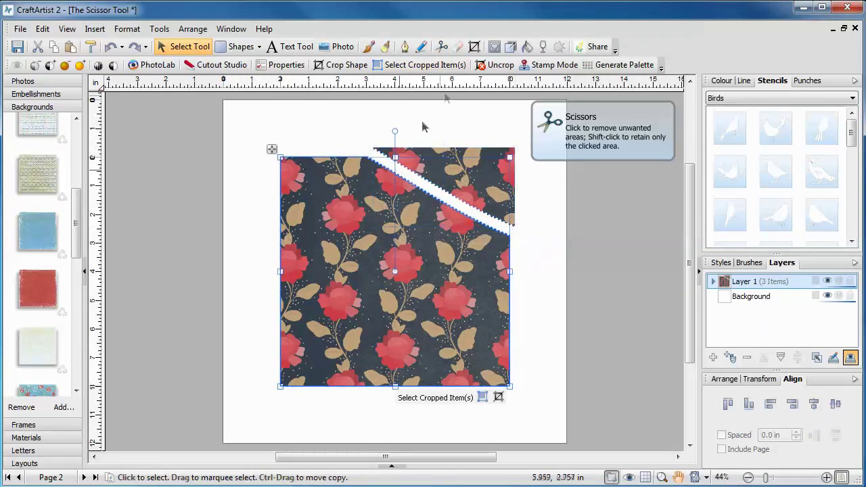
left_click(446, 48)
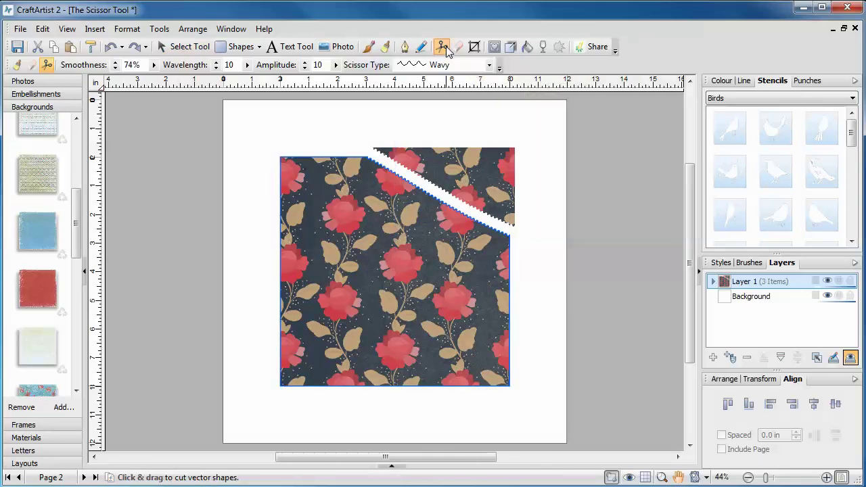
left_click(154, 64)
left_click_drag(156, 81, 143, 81)
left_click_drag(262, 220, 574, 349)
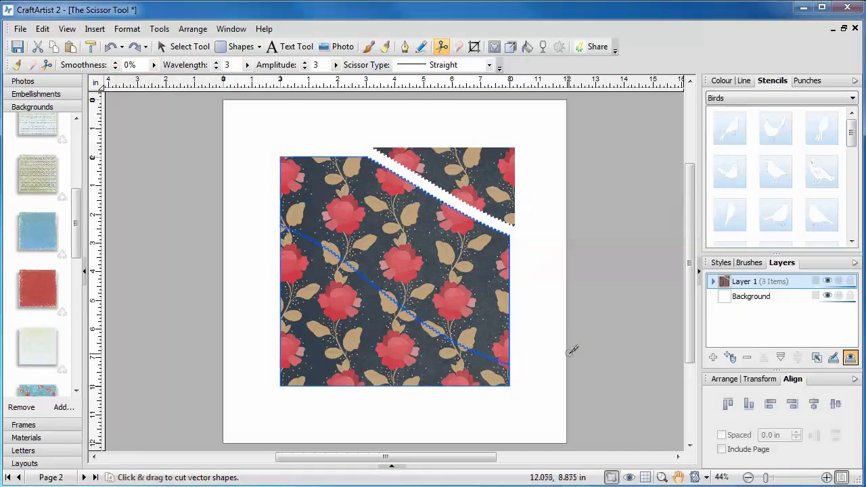
left_click(179, 46)
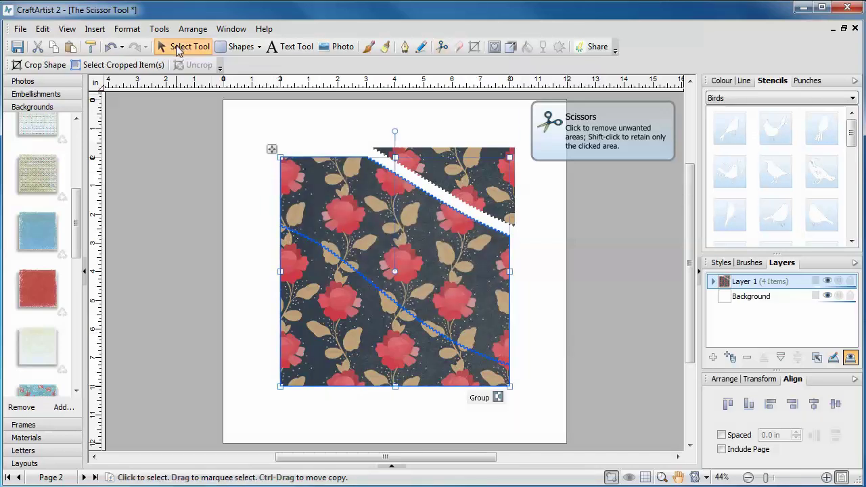
left_click(336, 336)
left_click_drag(336, 336, 327, 351)
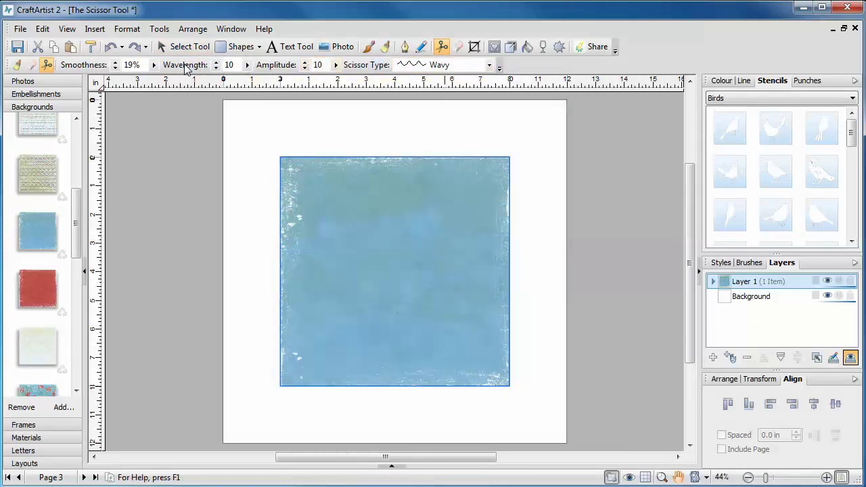
- Cut the blue paper with a wavelength-8 wave, then widen the wavelength to 36
left_click(247, 67)
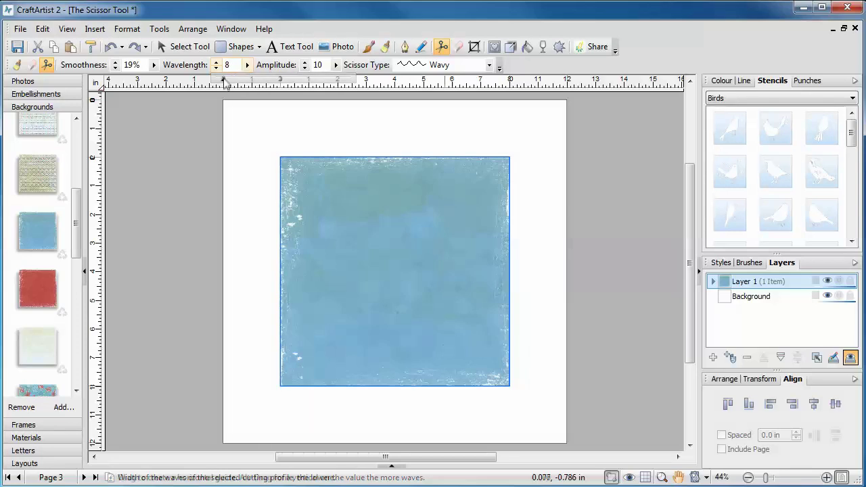
mouse_move(277, 178)
left_mouse_down()
mouse_move(550, 285)
mouse_move(572, 271)
left_mouse_up()
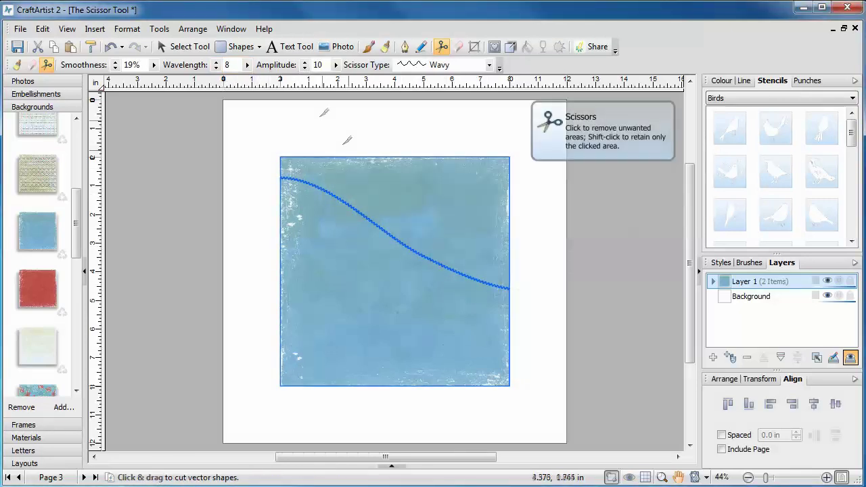
left_click_drag(249, 84, 333, 95)
mouse_move(261, 266)
left_mouse_down()
mouse_move(401, 352)
mouse_move(540, 395)
left_mouse_up()
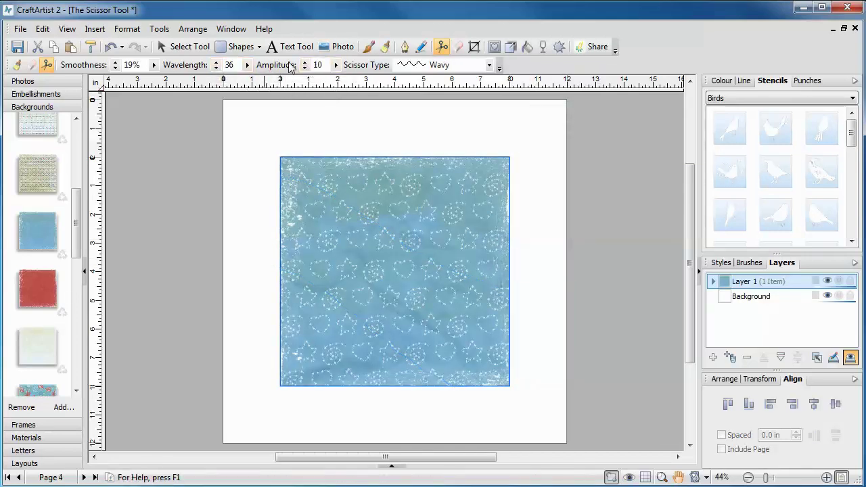
- Cut a deep amplitude-89 zigzag diagonally, then an amplitude-19 wave across the lower-left corner
left_click(337, 65)
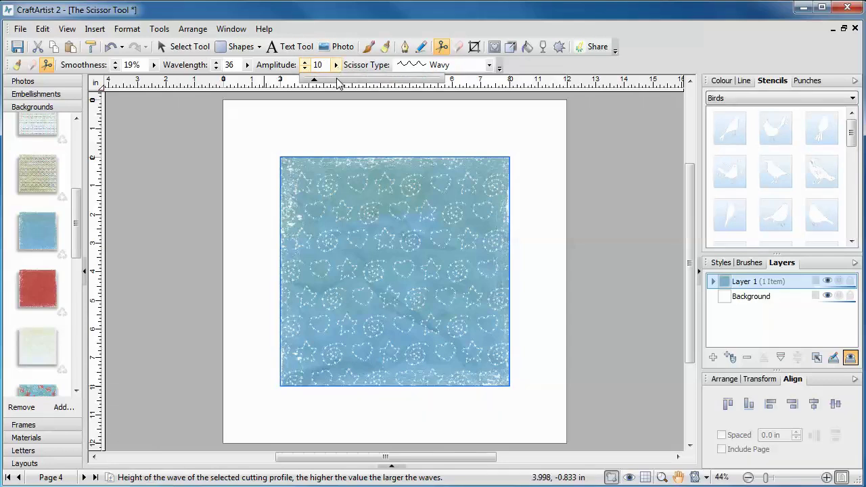
left_click_drag(358, 82, 426, 88)
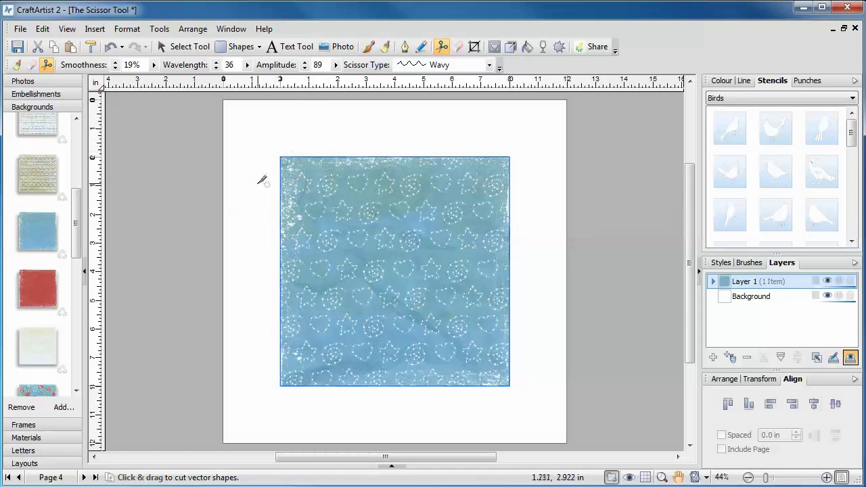
mouse_move(259, 180)
left_mouse_down()
mouse_move(347, 210)
mouse_move(538, 348)
mouse_move(583, 334)
left_mouse_up()
left_click(335, 64)
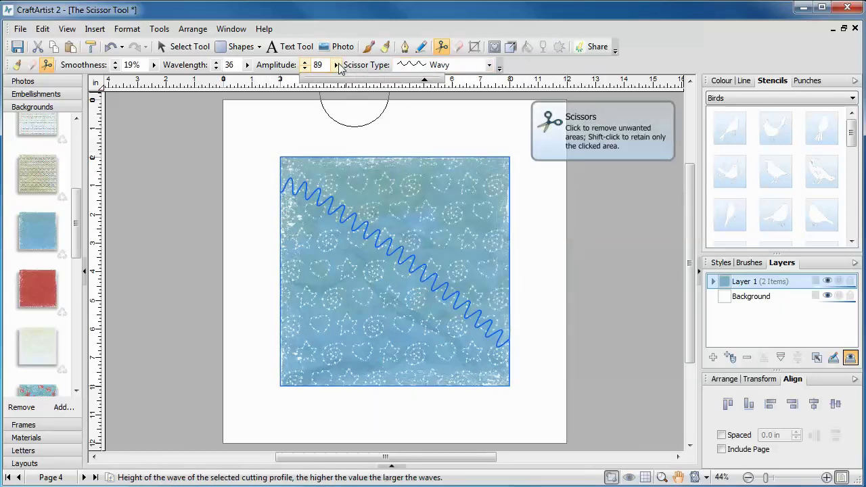
left_click(330, 81)
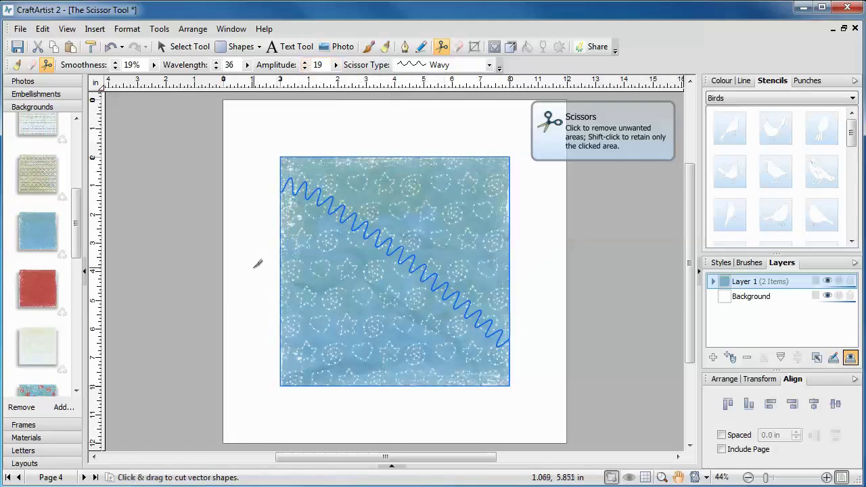
mouse_move(255, 267)
left_mouse_down()
mouse_move(330, 301)
mouse_move(460, 404)
mouse_move(534, 395)
left_mouse_up()
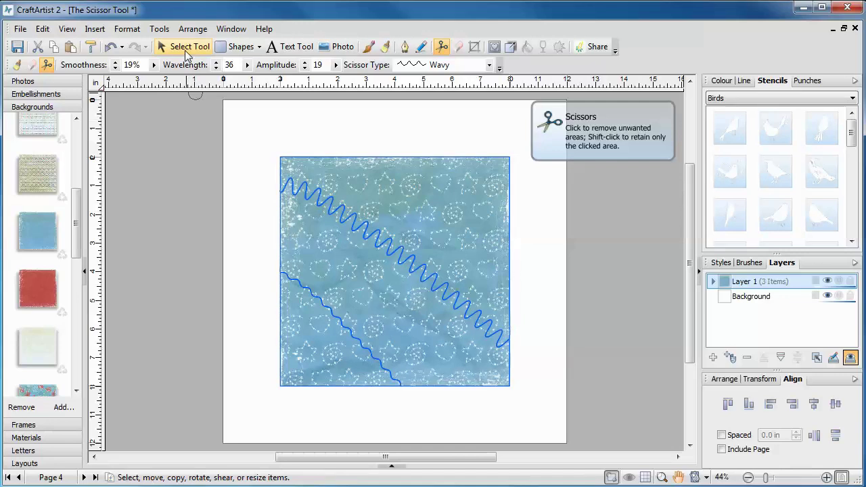
- Pull the upper-right piece up-right and the lower-left triangle down-left to open gaps
left_click(184, 50)
left_click(463, 221)
left_click_drag(462, 221, 482, 198)
left_click(364, 357)
left_click_drag(345, 366, 327, 385)
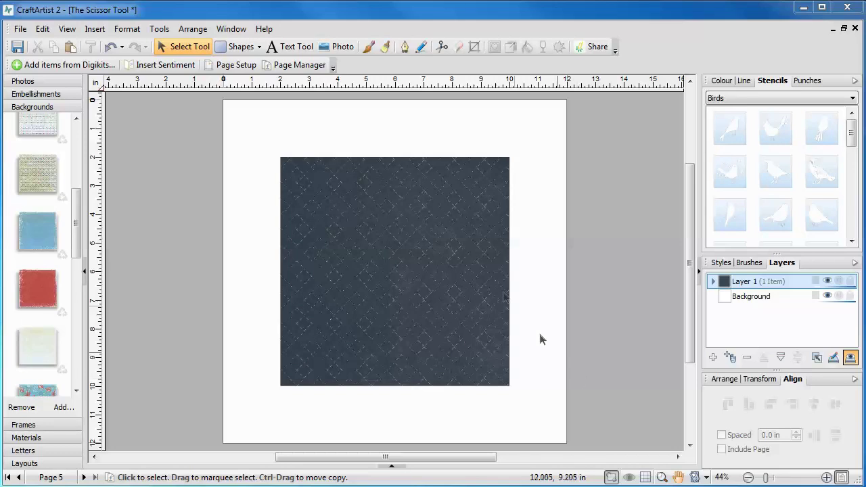
- Cut a wavy top-right corner off the dark diamond paper and nudge it up-right
left_click(387, 217)
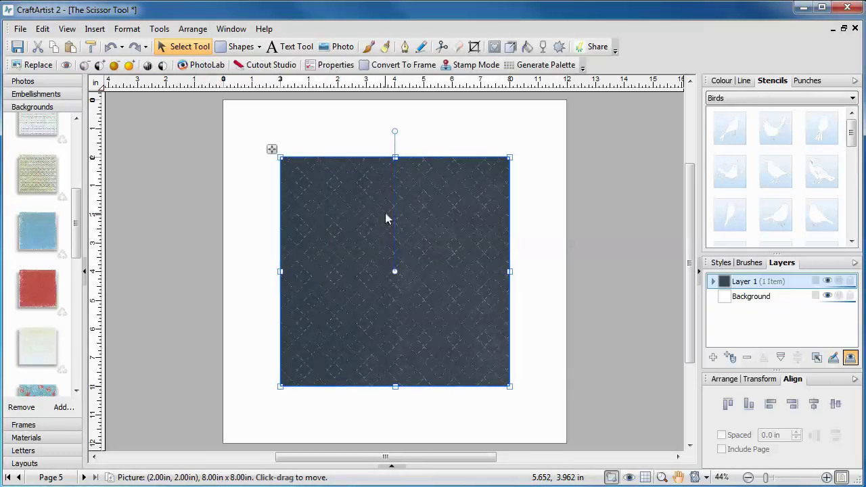
left_click(438, 47)
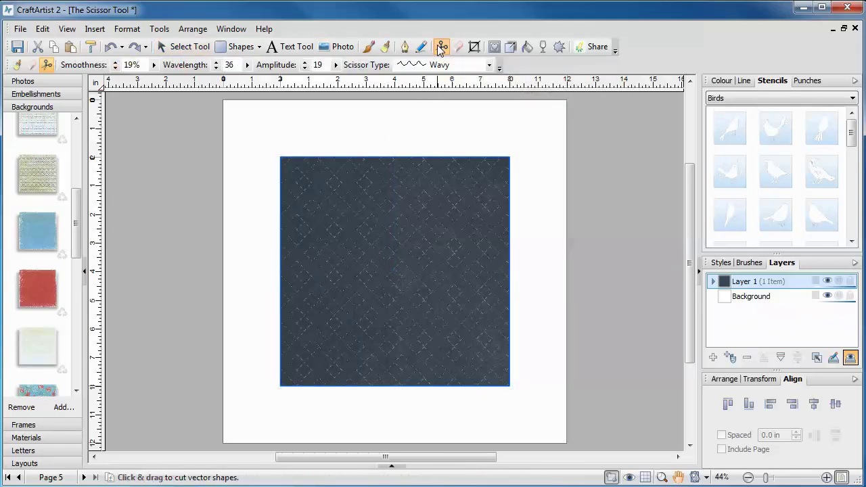
left_click_drag(321, 128, 605, 298)
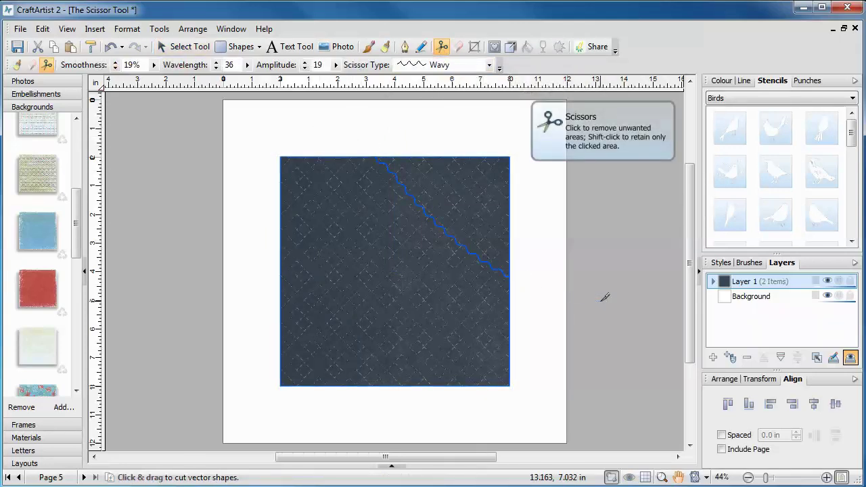
left_click(183, 46)
left_click(456, 205)
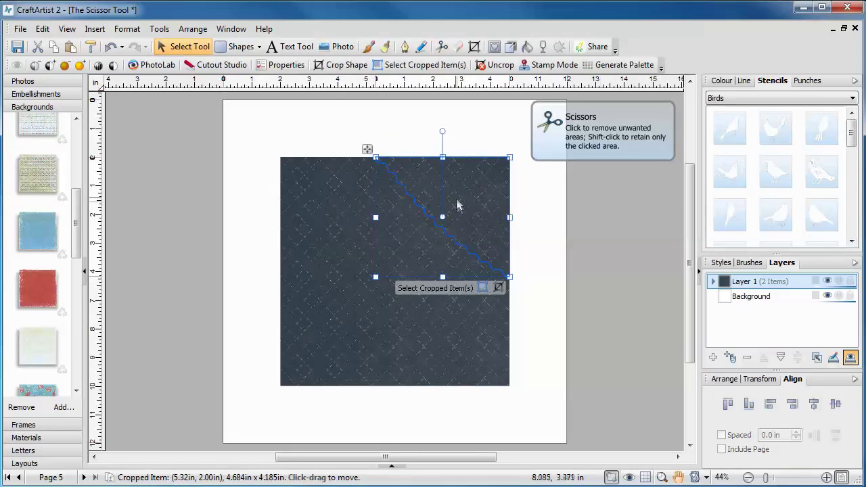
left_click_drag(456, 205, 463, 195)
- Carve two curving wavy cuts into the remaining lower-left piece of the diamond paper
left_click(359, 189)
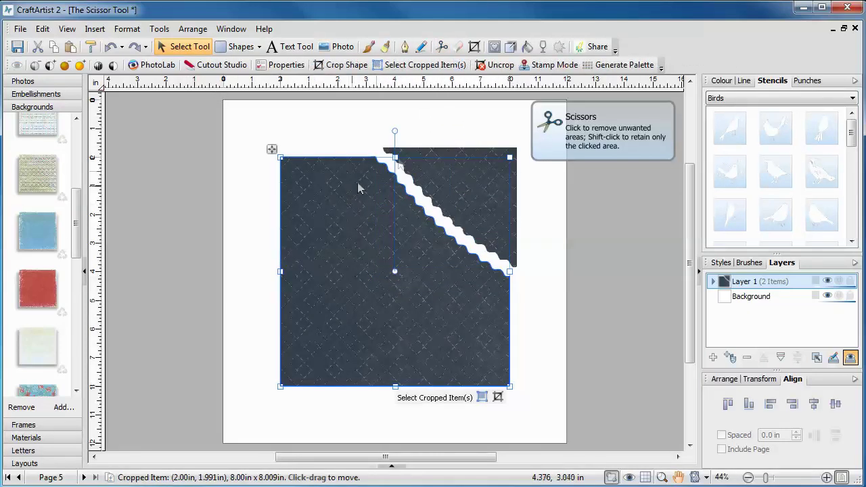
left_click(441, 46)
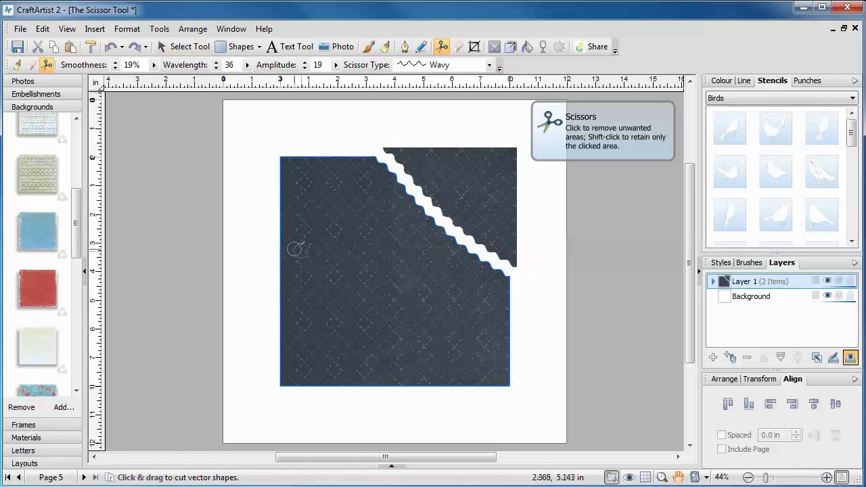
left_click_drag(301, 245, 374, 231)
left_click_drag(482, 352, 484, 351)
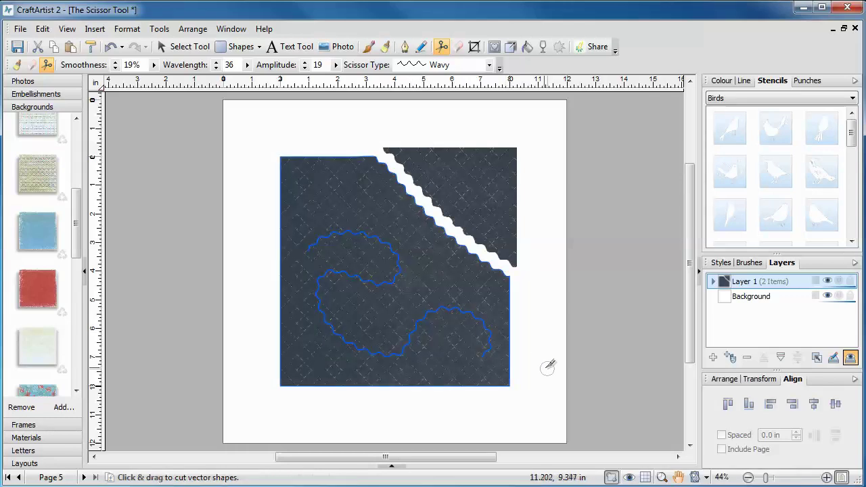
left_click_drag(532, 325, 512, 305)
left_click_drag(449, 274, 448, 275)
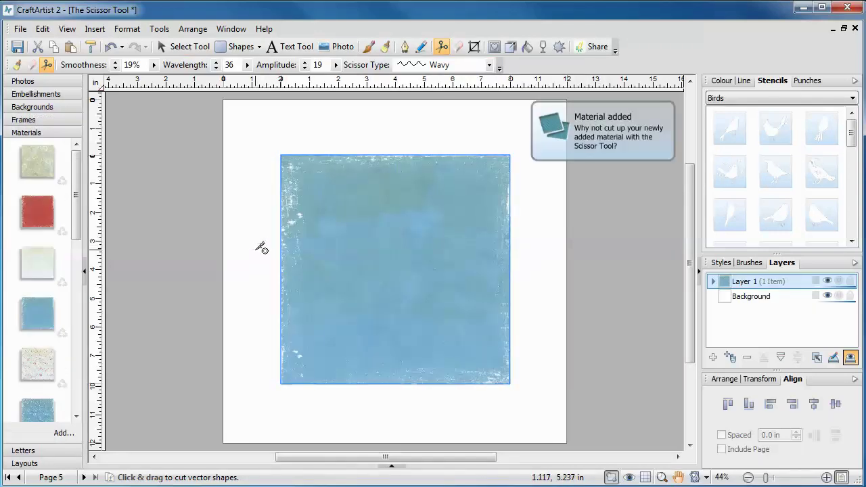
- Cut the light blue material horizontally with a wavy line and lift the top half up
mouse_move(256, 250)
left_mouse_down()
mouse_move(410, 257)
mouse_move(554, 248)
left_mouse_up()
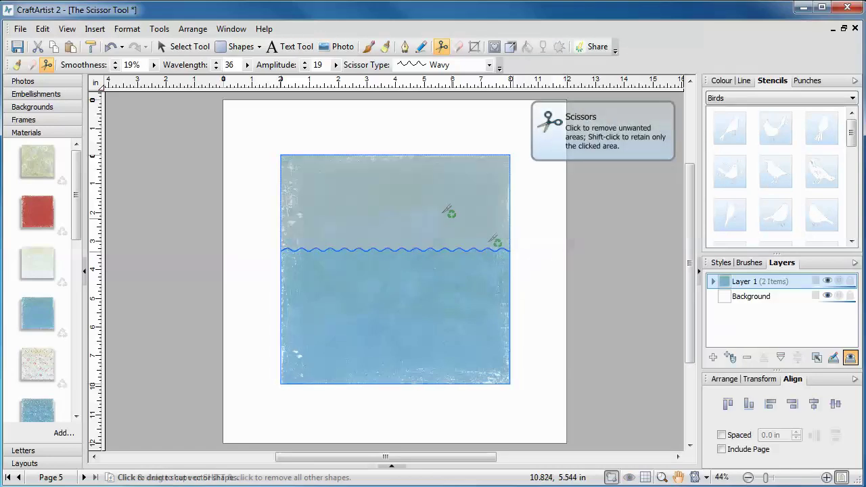
left_click(184, 46)
left_click_drag(409, 203, 439, 190)
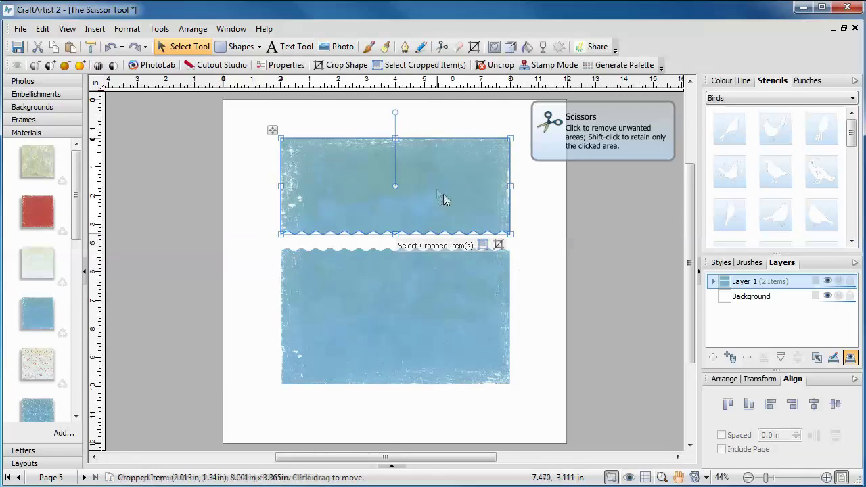
left_click(549, 315)
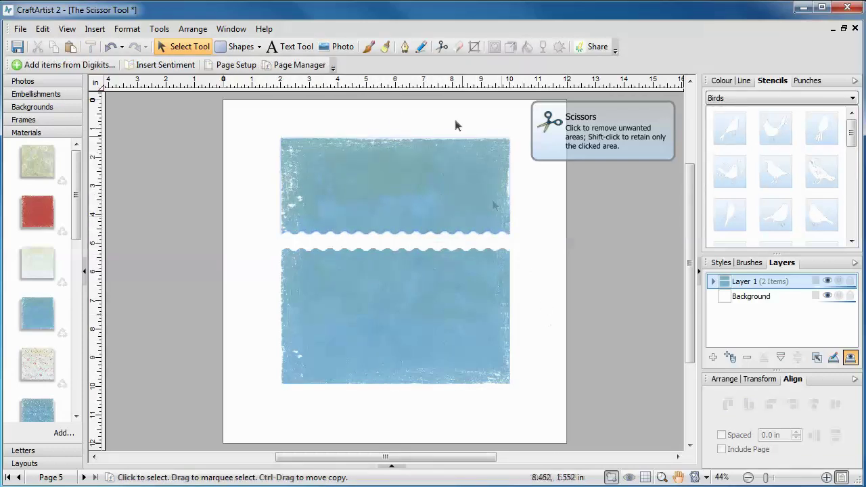
left_click(442, 47)
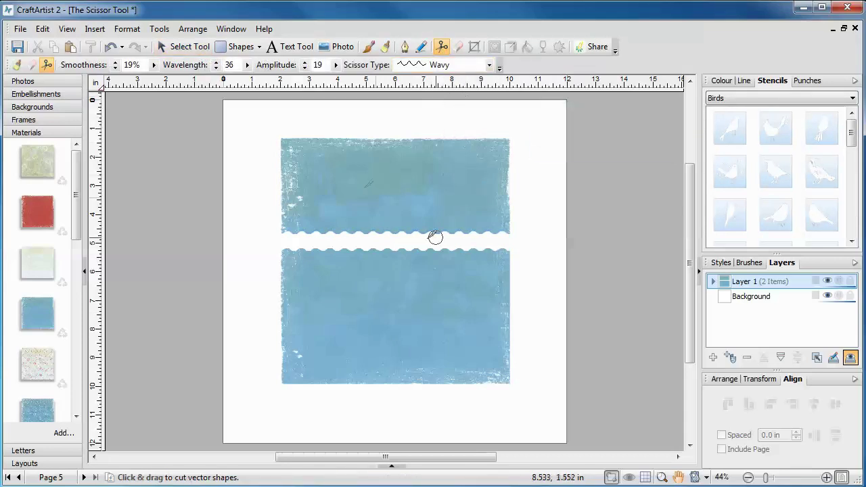